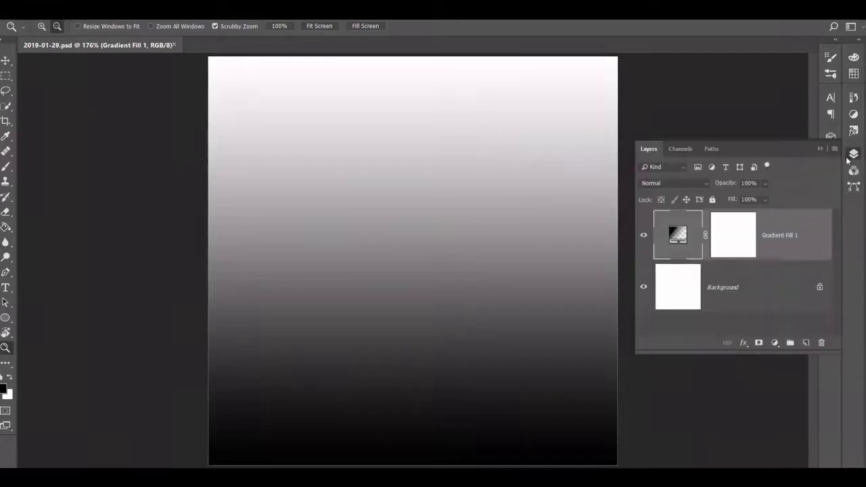
Step: Add a red d55555 colour stop at 75% to the gradient fill's colours
double_click(670, 232)
left_click(668, 203)
left_click(291, 293)
left_click(343, 341)
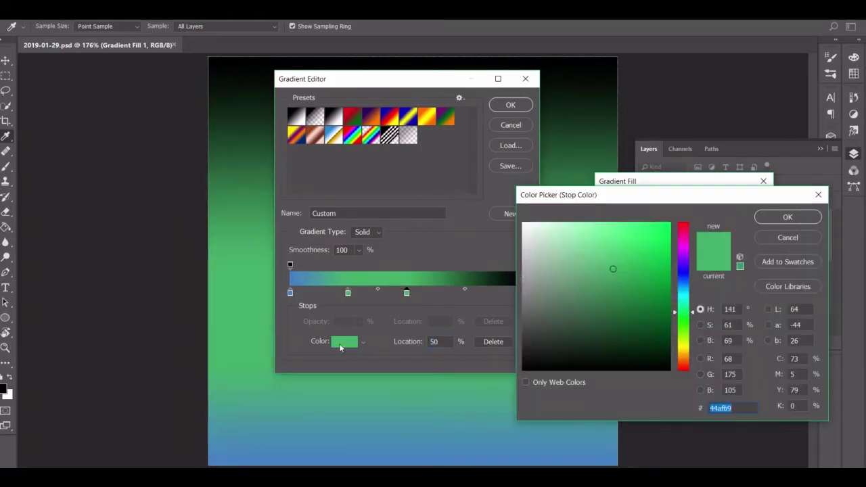
left_click(464, 292)
left_click(348, 343)
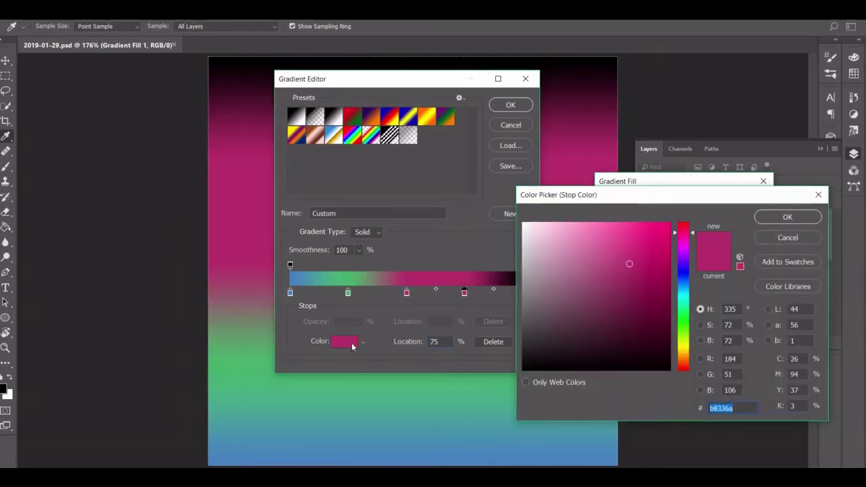
type("d55555")
key("Return")
left_click(510, 105)
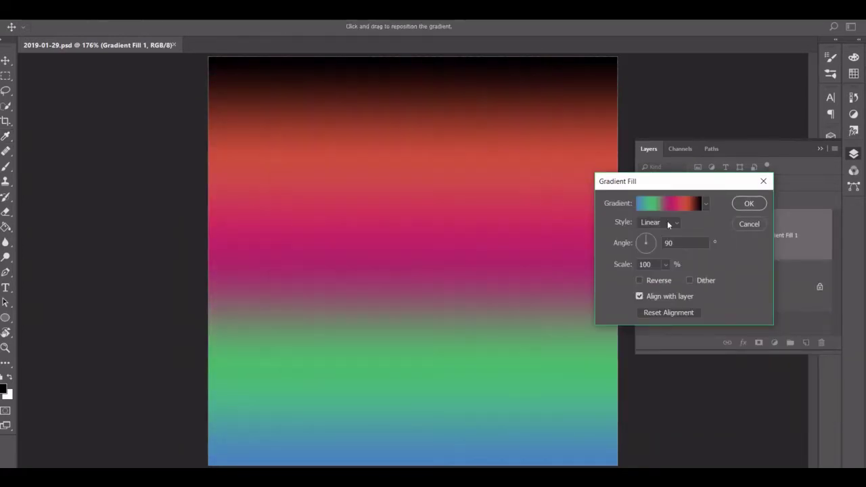
Step: Set the gradient fill style to Radial with a scale of 95%
left_click(659, 221)
left_click(653, 234)
double_click(644, 264)
type("95")
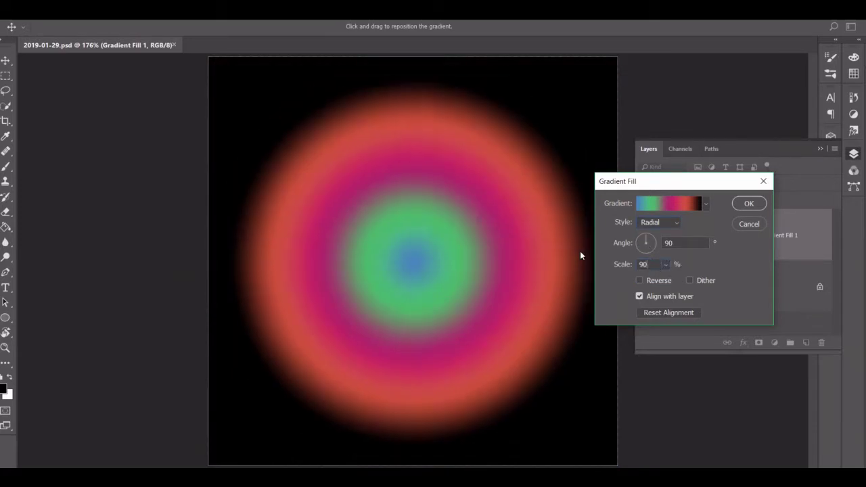
left_click(748, 203)
left_click(853, 153)
Step: Set the foreground colour to cream cdbca6
left_click(853, 57)
left_click(718, 71)
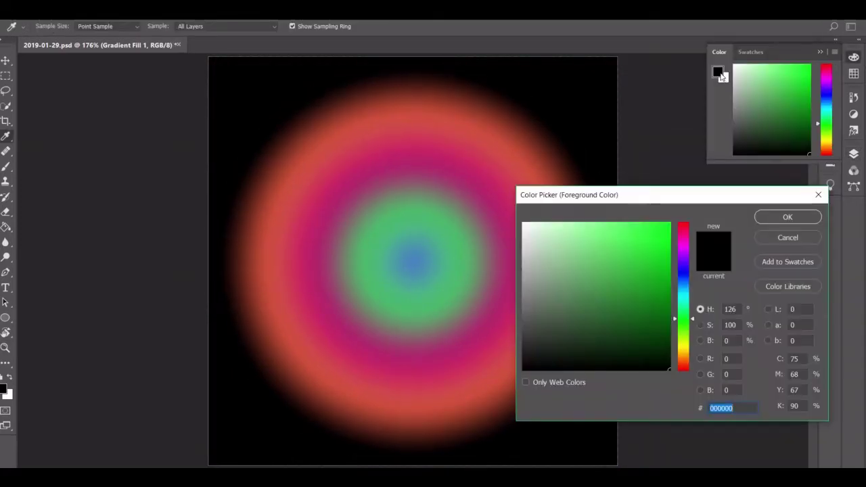
type("cdbca6")
key("Return")
Step: Draw a large ellipse circle with no fill, sized 428 × 428 px
key("u")
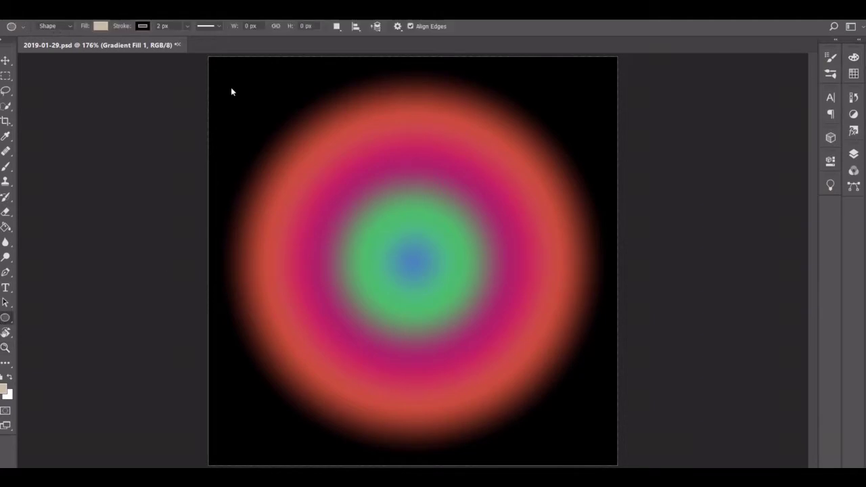
left_click_drag(235, 82, 584, 439)
left_click(663, 247)
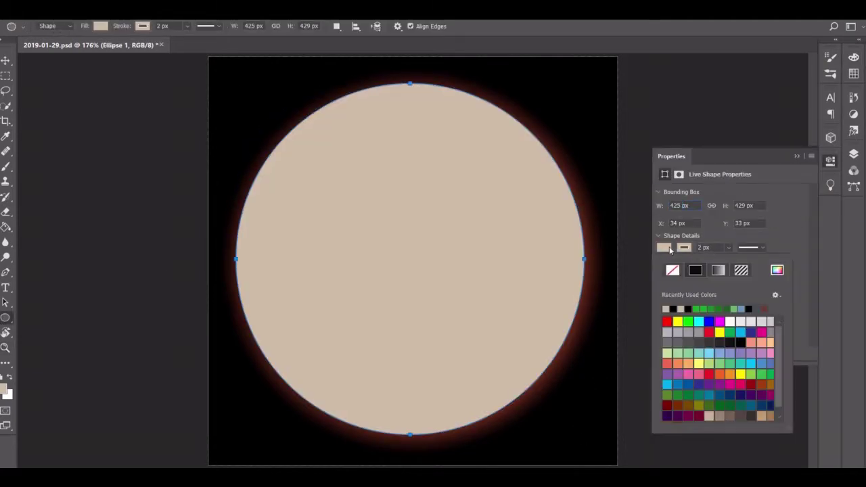
left_click(671, 270)
left_click(680, 209)
type("428")
key("Tab")
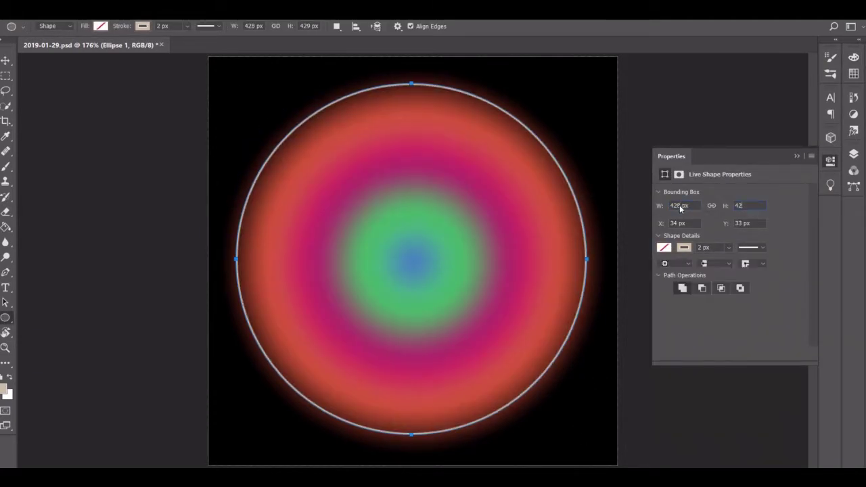
type("428")
key("Return")
key("v")
left_click_drag(532, 193, 536, 198)
Step: Resize the circle to 420 px and place it at 40, 40 px
left_click(740, 220)
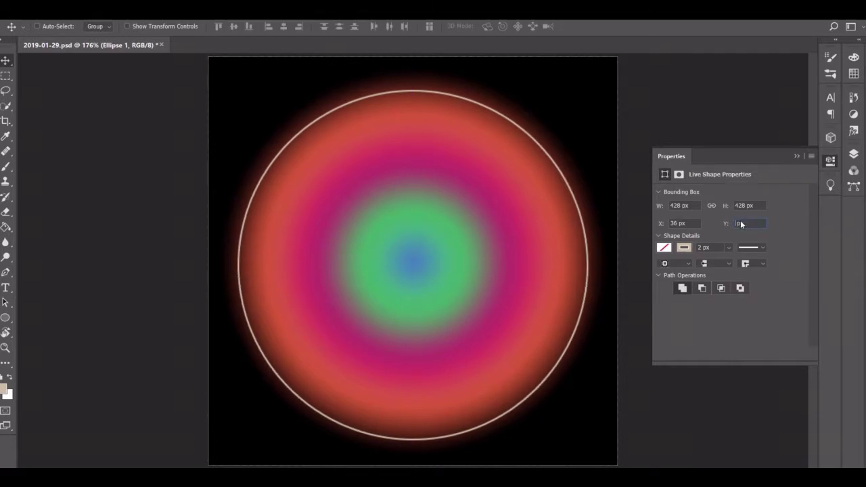
type("36")
key("Return")
type("420")
key("Return")
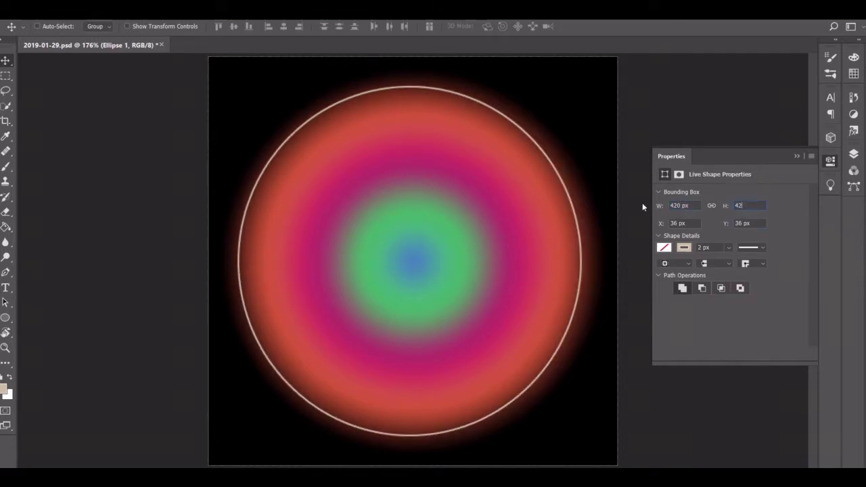
left_click_drag(546, 181, 547, 185)
type("40")
key("Return")
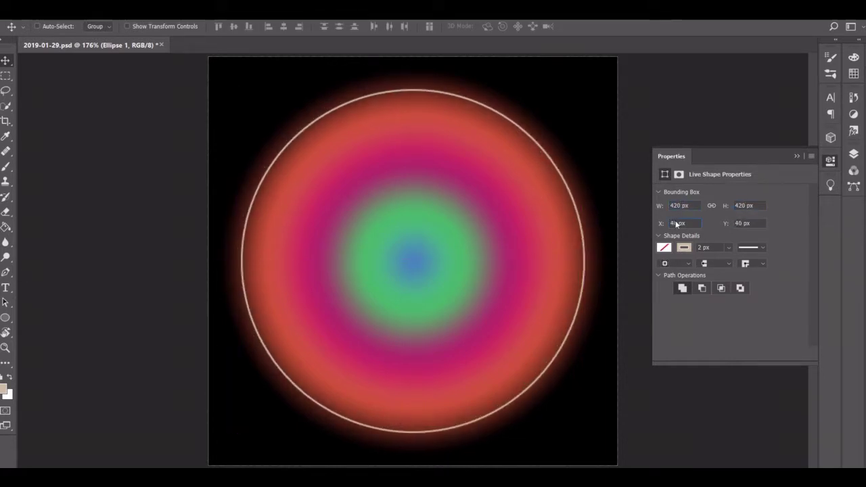
left_click(6, 317)
Step: Draw a 206 px inner circle positioned at X and Y 147 px
left_click_drag(322, 176, 489, 344)
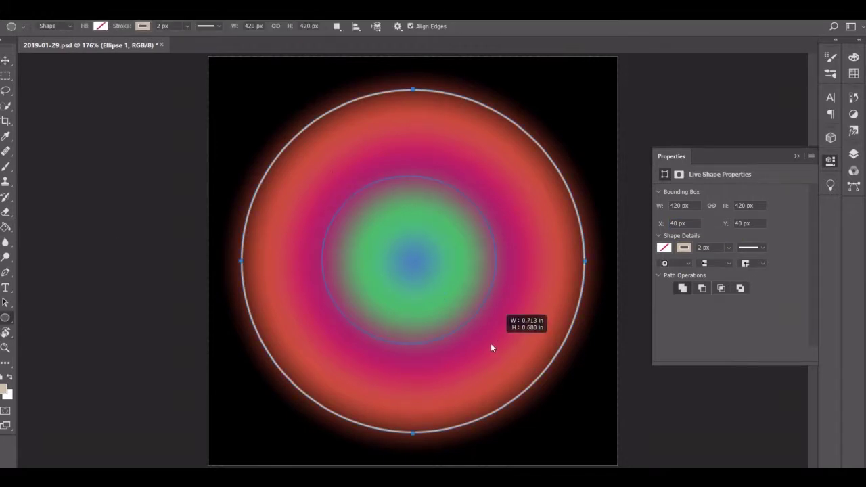
left_click(670, 208)
type("206")
key("Return")
key("v")
left_click_drag(462, 248, 466, 247)
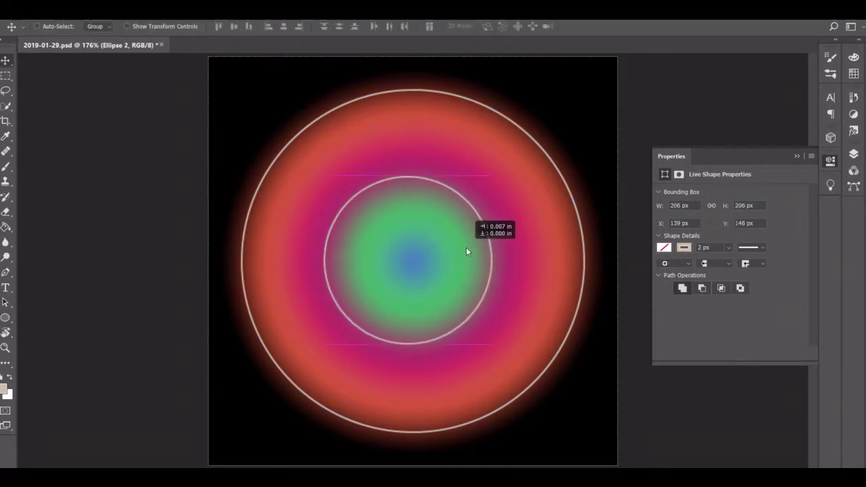
left_click(679, 223)
type("147")
key("Tab")
type("147")
key("Return")
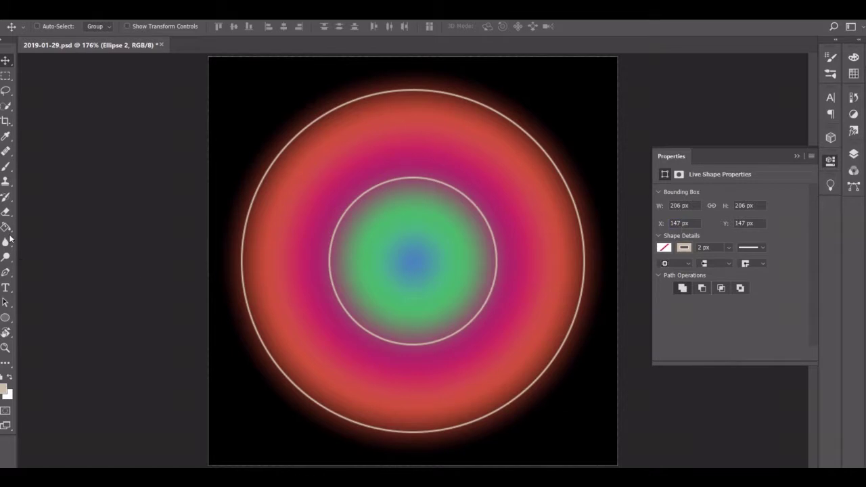
Step: Draw a 230 × 230 px ring and centre it over the inner circle
left_click(5, 317)
left_click_drag(319, 180, 511, 359)
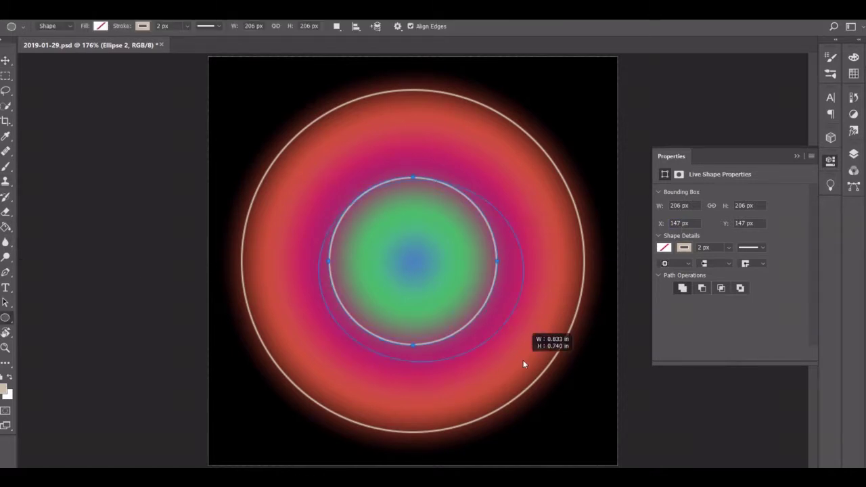
left_click(679, 205)
type("230")
key("Tab")
type("230")
key("Return")
key("v")
left_click_drag(419, 261, 414, 253)
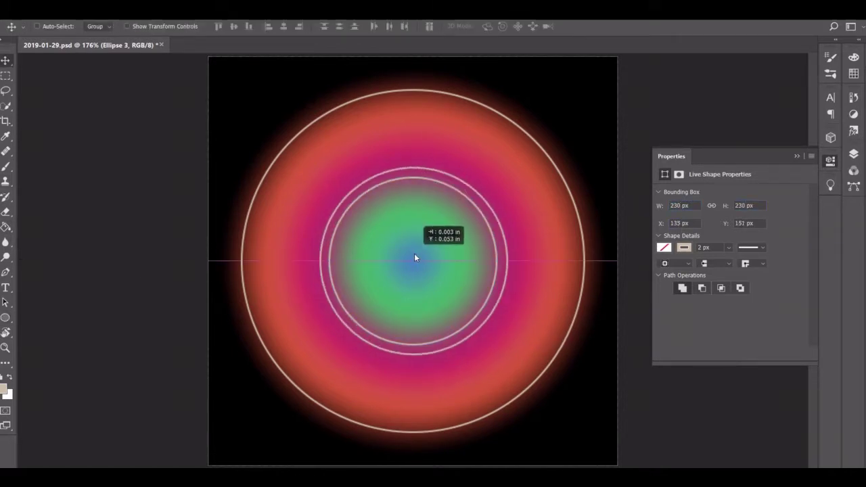
left_click(678, 226)
left_click(413, 273)
Step: Place centre guides, add a new layer and rename the Mandala symmetry path
key("ctrl+t")
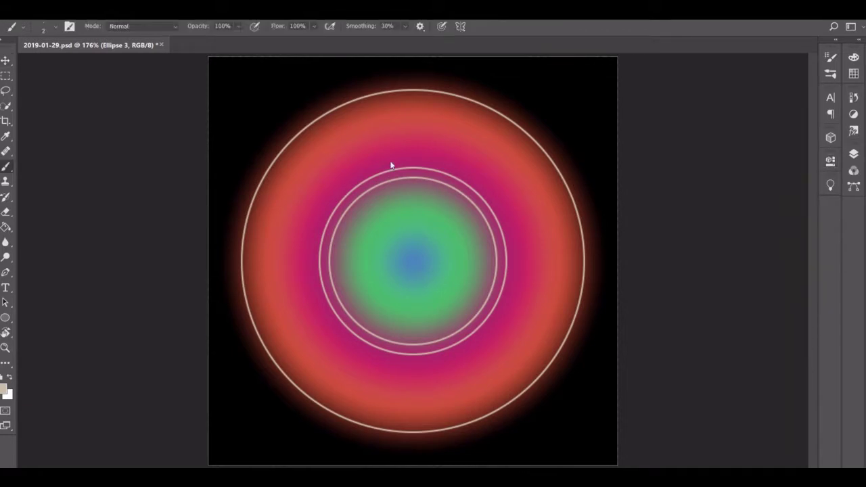
left_click(178, 29)
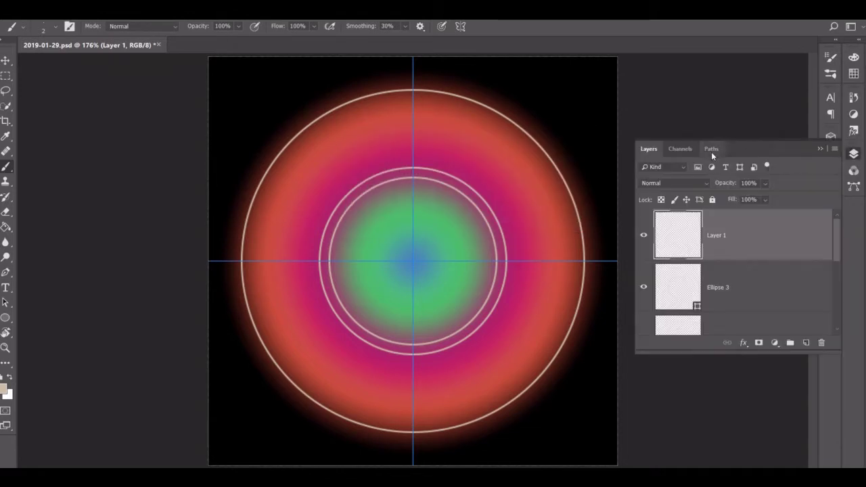
left_click(710, 149)
double_click(696, 172)
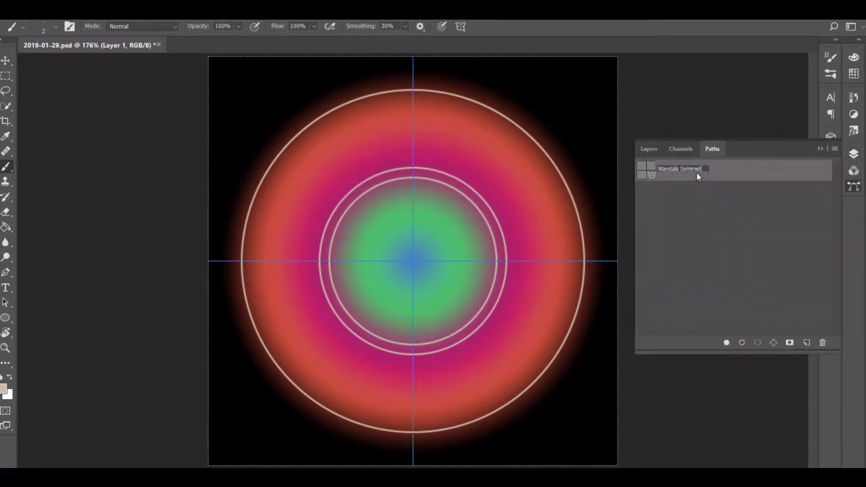
key("Return")
Step: Zoom into the centre rings and try symmetric brush strokes, undoing each attempt
key("z")
left_click(411, 261)
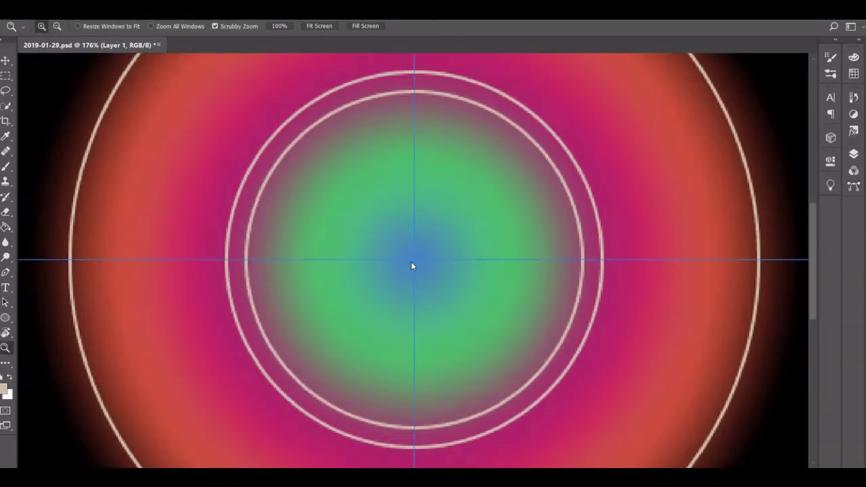
left_click_drag(411, 261, 401, 249)
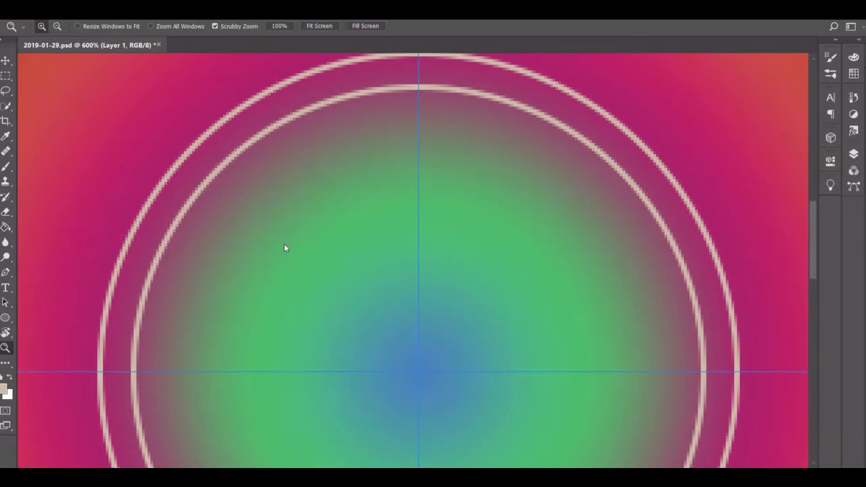
key("b")
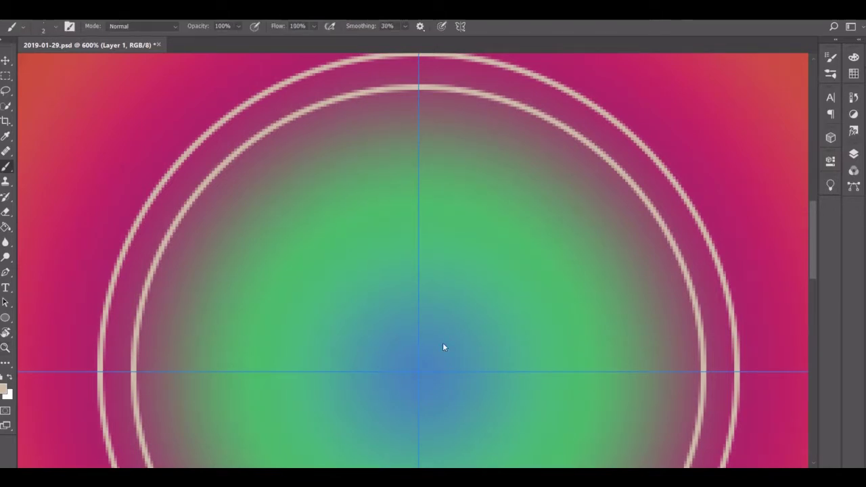
mouse_move(418, 370)
left_mouse_down()
mouse_move(422, 342)
mouse_move(374, 201)
mouse_move(372, 92)
left_mouse_up()
key("ctrl+z")
mouse_move(433, 326)
left_mouse_down()
mouse_move(405, 214)
mouse_move(348, 110)
left_mouse_up()
key("ctrl+z")
mouse_move(422, 336)
left_mouse_down()
mouse_move(422, 321)
mouse_move(516, 341)
left_mouse_up()
key("ctrl+z")
Step: At 400% zoom, paint the final symmetric looping lattice around the blue centre
scroll(531, 361, "down", 2)
key("z")
left_click(292, 211, "alt")
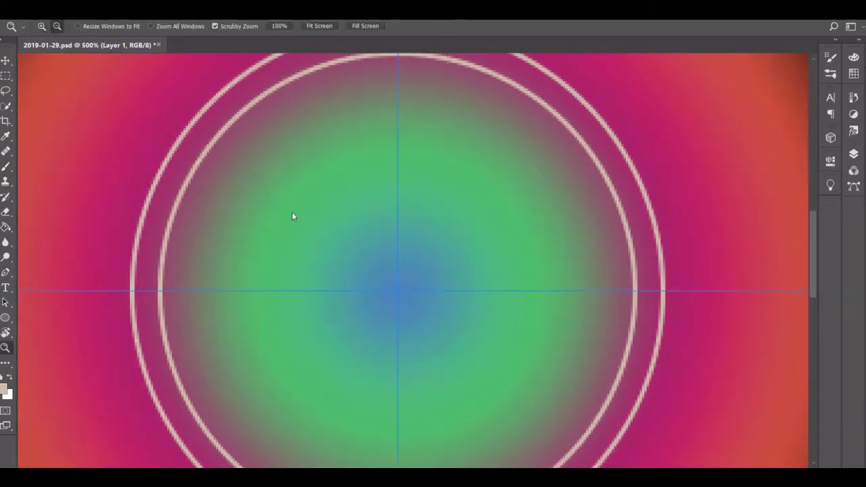
left_click(290, 237, "alt")
scroll(290, 237, "down", 1)
key("b")
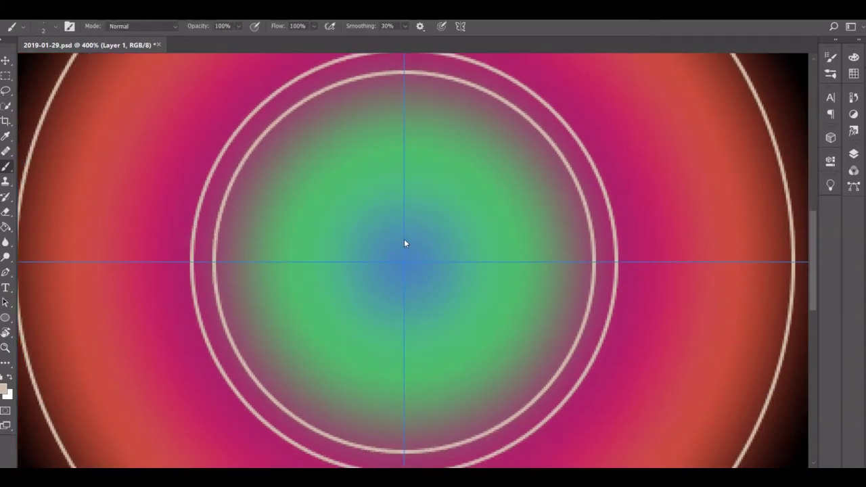
mouse_move(404, 243)
left_mouse_down()
mouse_move(451, 251)
mouse_move(475, 354)
mouse_move(338, 383)
mouse_move(228, 251)
mouse_move(249, 162)
mouse_move(250, 189)
left_mouse_up()
key("ctrl+z")
mouse_move(404, 236)
left_mouse_down()
mouse_move(493, 271)
mouse_move(471, 382)
mouse_move(322, 430)
left_mouse_up()
key("z")
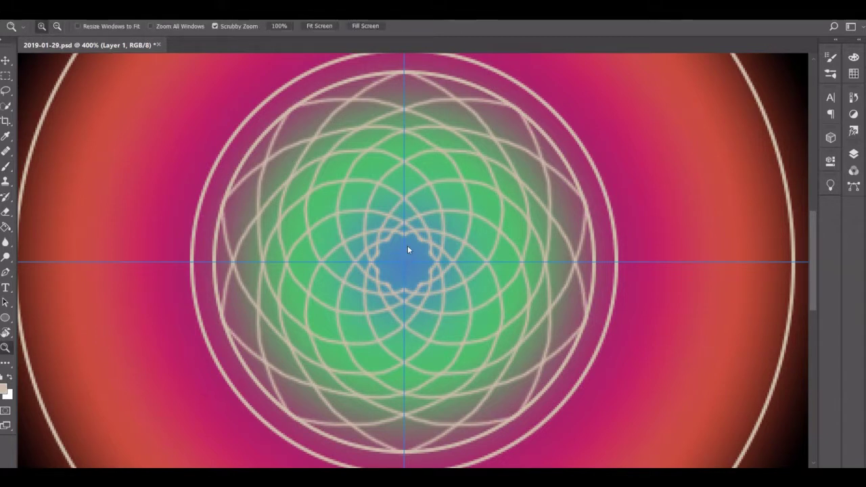
left_click(406, 269)
Step: Brush symmetric dots into the lattice cells and larger dots along the rings
key("b")
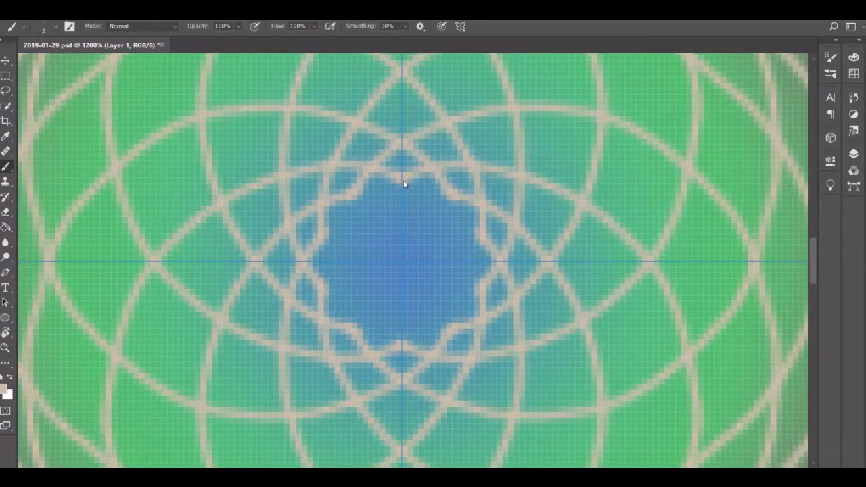
mouse_move(403, 179)
left_mouse_down()
mouse_move(392, 195)
mouse_move(394, 262)
left_mouse_up()
scroll(397, 293, "up", 3)
scroll(398, 293, "up", 3)
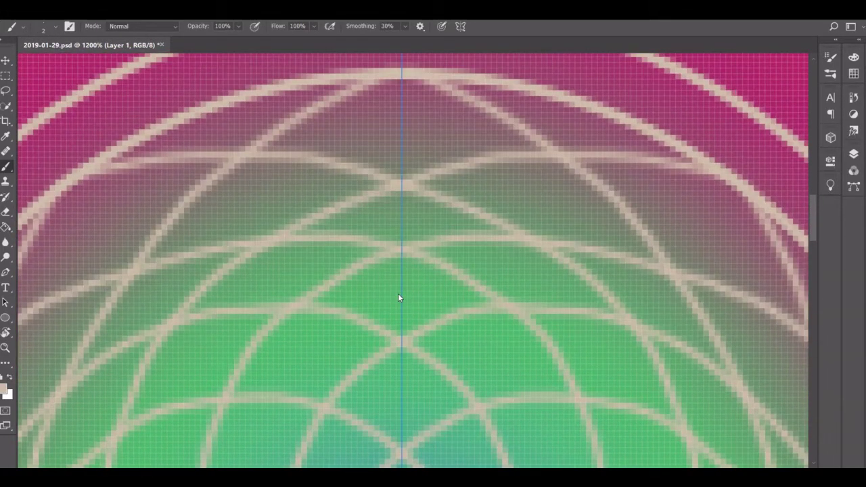
scroll(398, 297, "down", 3)
scroll(398, 297, "down", 3)
left_click(402, 242)
left_click(463, 208)
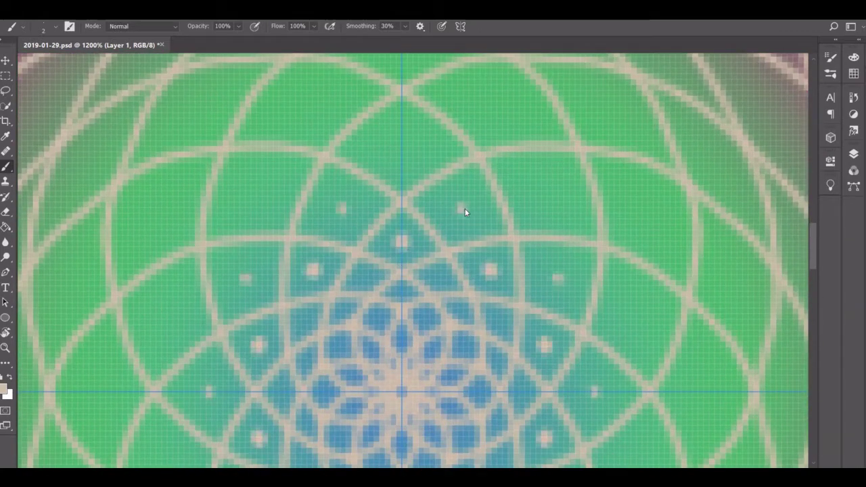
left_click(401, 147)
left_click(495, 106)
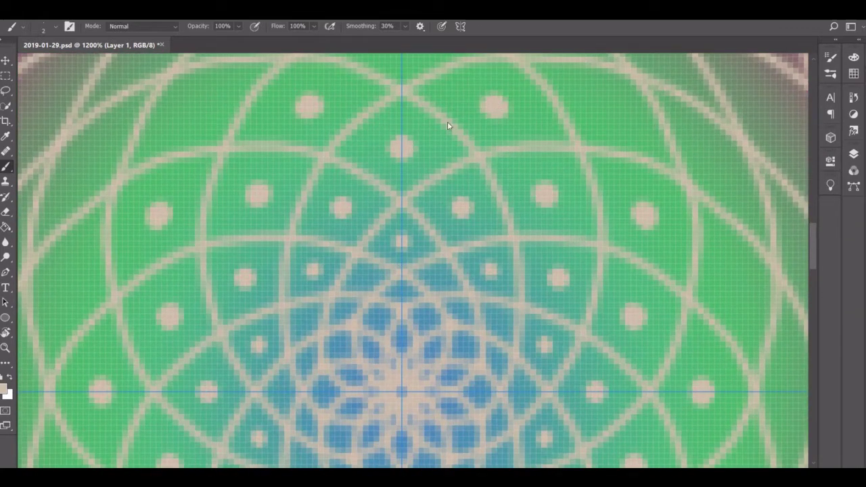
Step: Add dots along the centre line, in the outer cells and near the magenta edge
scroll(447, 121, "up", 3)
left_click(402, 190)
left_click(402, 115)
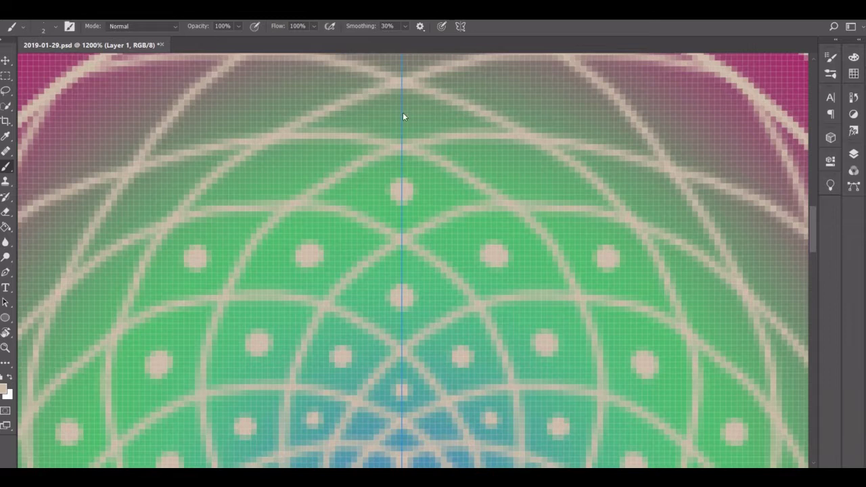
left_click(521, 172)
left_click(545, 98)
left_click(703, 121)
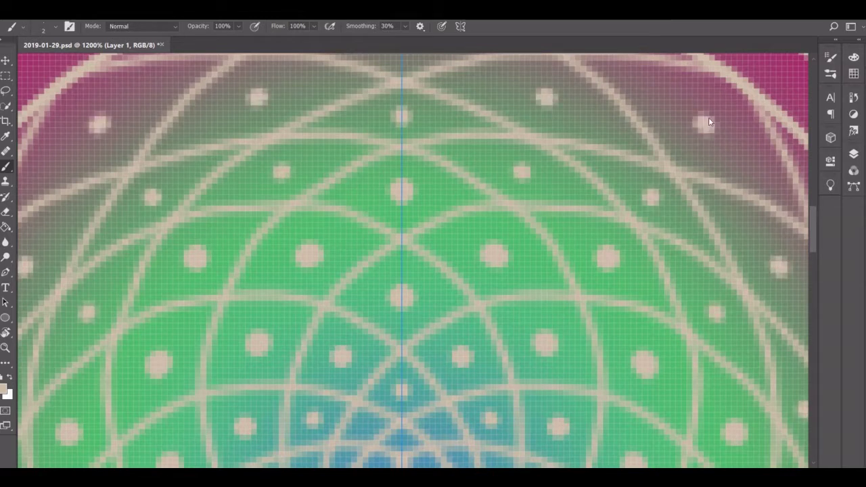
scroll(693, 163, "up", 1)
scroll(692, 163, "down", 5)
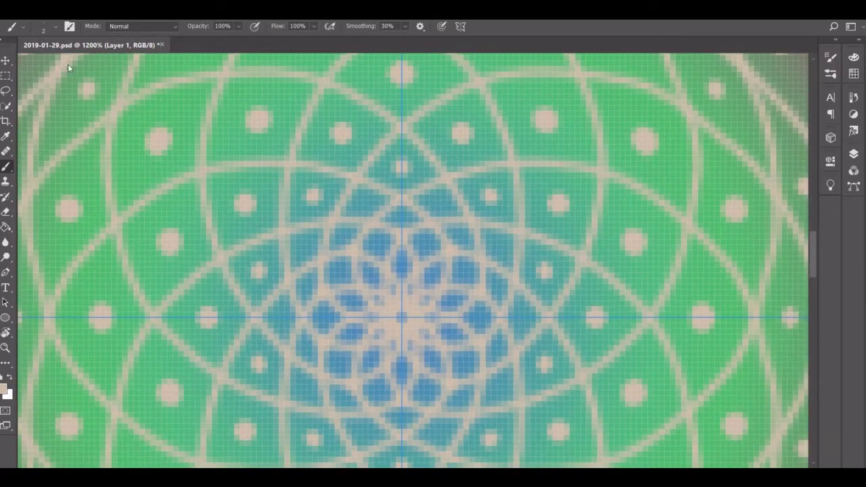
Step: With a 1 px brush, dot the blue centre cells and the mandala's exact middle
left_click(24, 26)
left_click(364, 203)
left_click(370, 222)
left_click(378, 245)
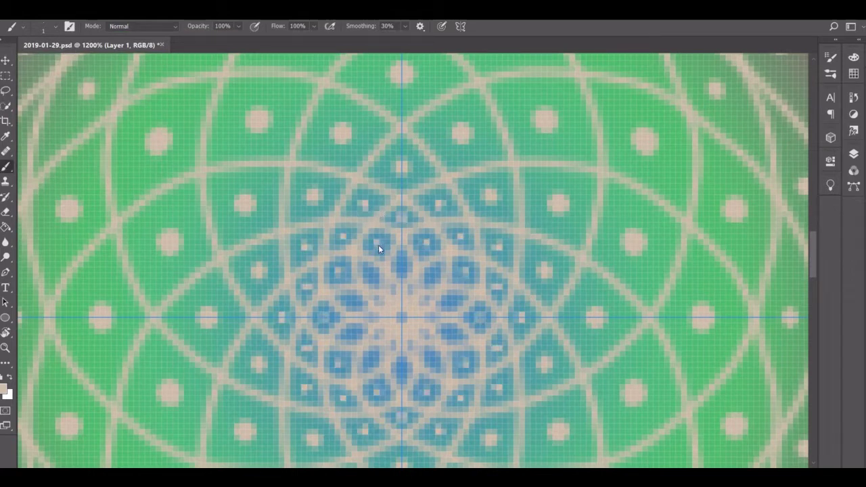
left_click(401, 316)
left_click(24, 25)
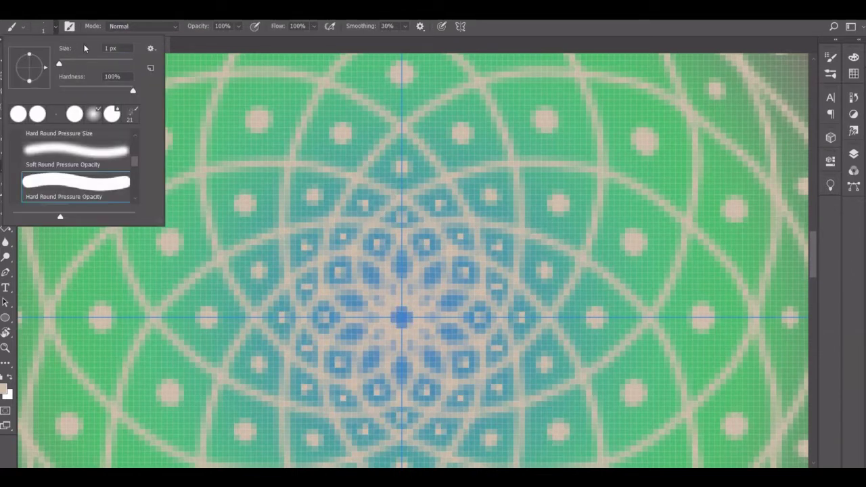
key("bracketright")
key("Return")
scroll(321, 230, "up", 3)
Step: Paint large 4 px mirrored dots around the band between the outer rings
scroll(321, 230, "up", 2)
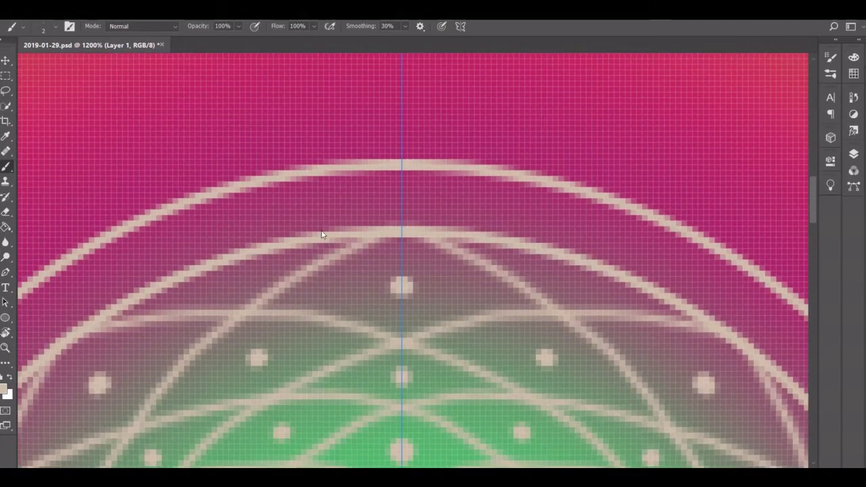
left_click(401, 200)
left_click(55, 27)
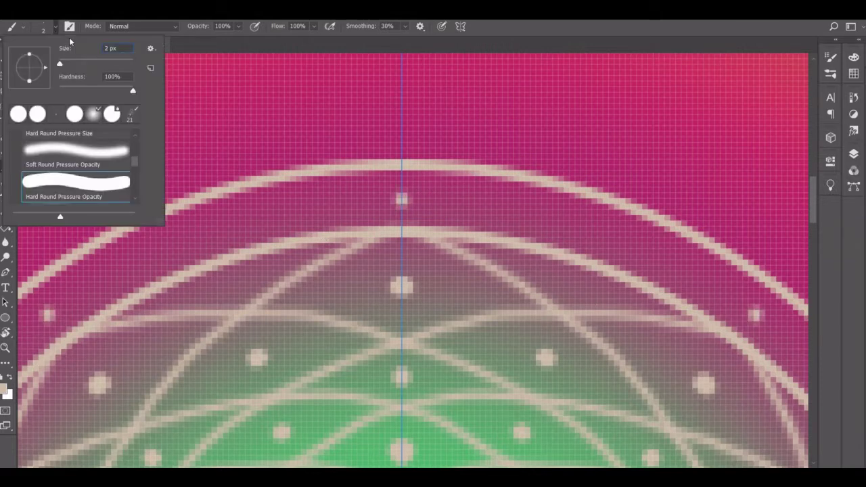
type("4")
key("Return")
key("Return")
key("Return")
left_click(402, 199)
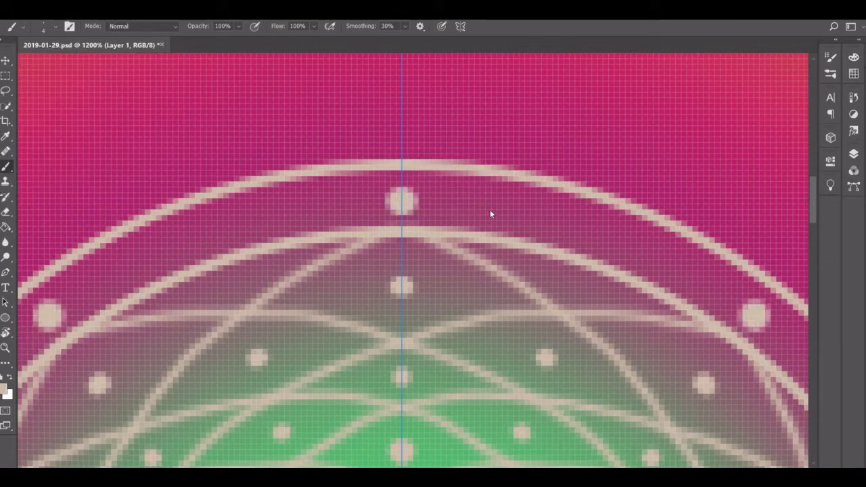
left_click(588, 230)
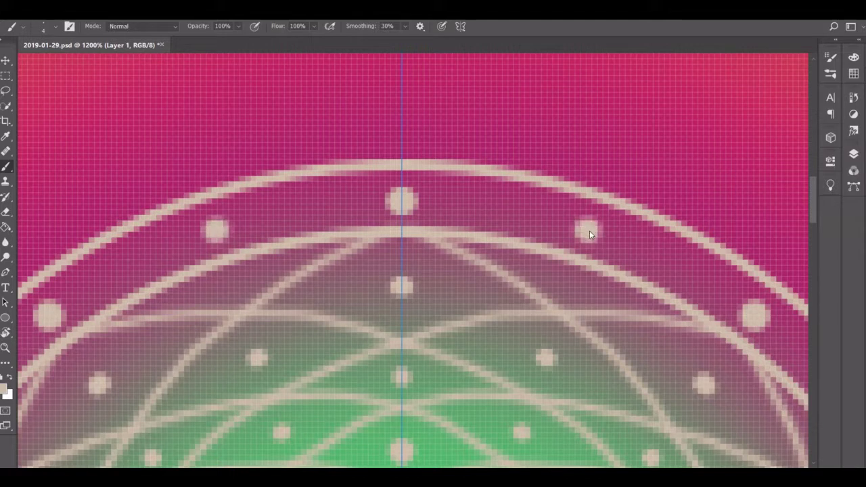
left_click(497, 206)
Step: Add small 2 px dots between the large ones all around the band
left_click(55, 27)
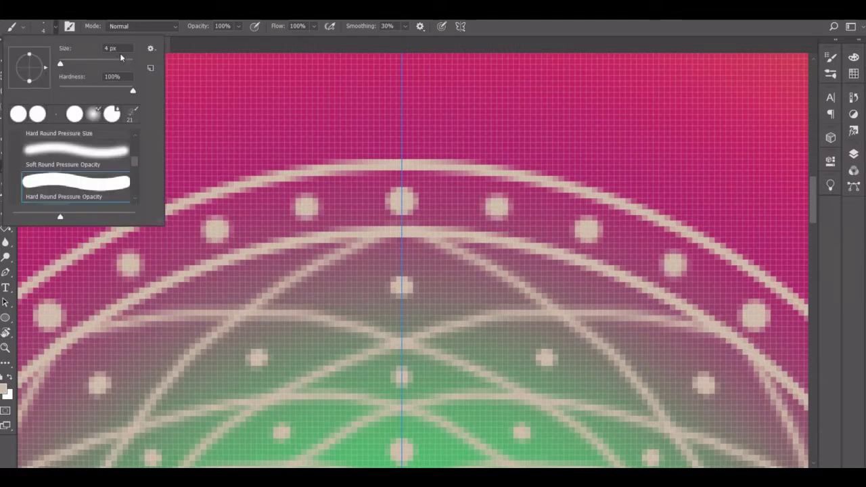
type("2")
key("Return")
left_click(449, 202)
left_click(715, 287)
left_click(793, 345)
left_click(632, 247)
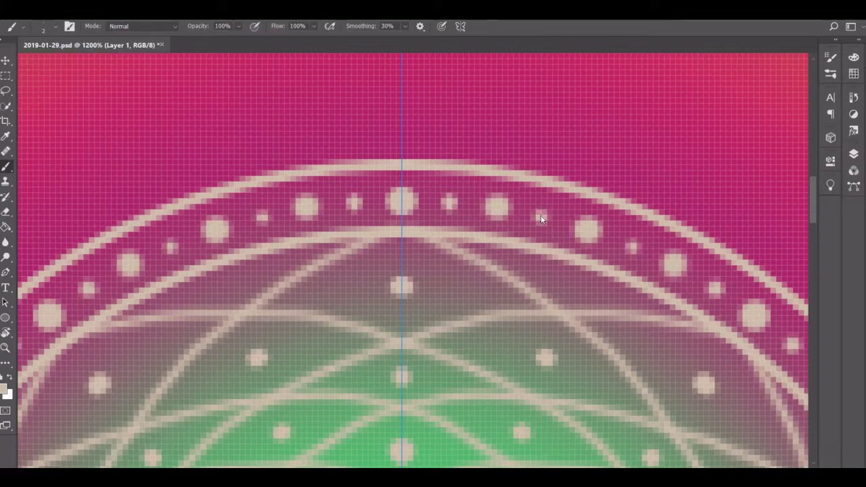
left_click(540, 215)
scroll(448, 201, "up", 1)
Step: Paint the mirrored palm trunk: outer curves, an inner pair of curves and a centre line down to the ring
scroll(542, 215, "up", 5)
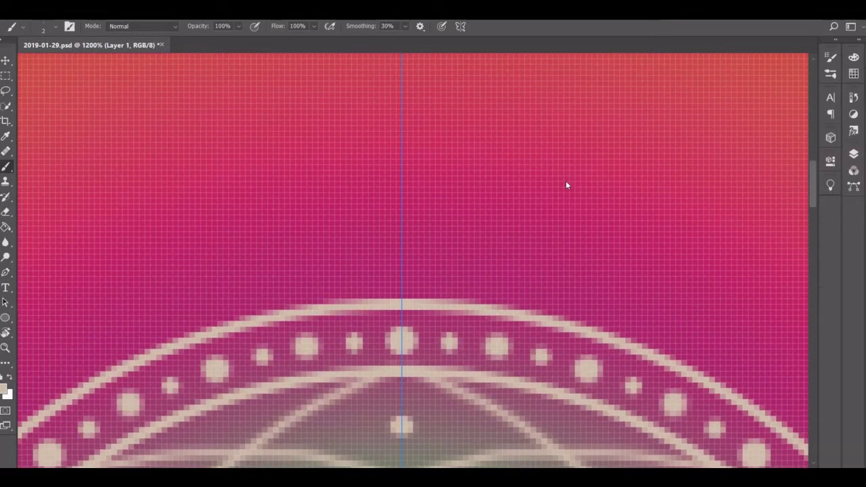
scroll(333, 190, "up", 3)
scroll(333, 190, "up", 2)
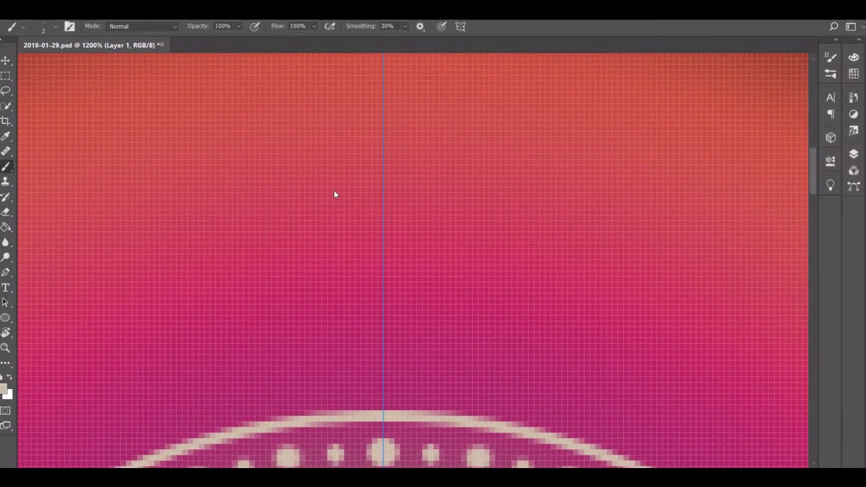
left_click_drag(407, 124, 415, 405)
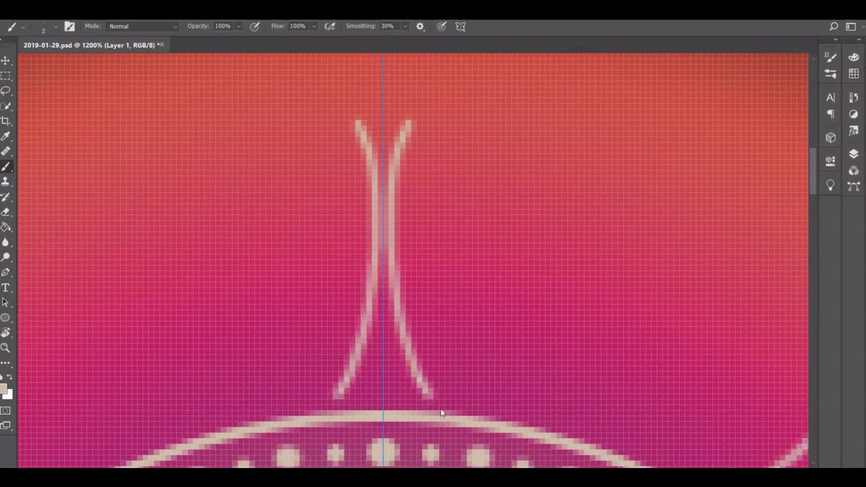
key("ctrl+z")
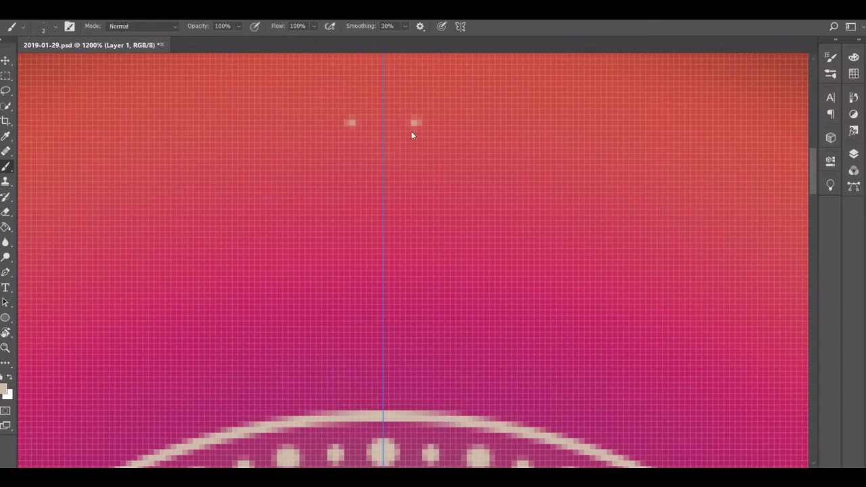
left_click_drag(411, 135, 454, 407)
mouse_move(393, 310)
left_mouse_down()
mouse_move(423, 407)
mouse_move(386, 360)
left_mouse_up()
left_click_drag(386, 168, 383, 298)
Step: Draw the palm's drooping fronds over the trunk and fill between trunk and lower fronds
scroll(386, 255, "up", 3)
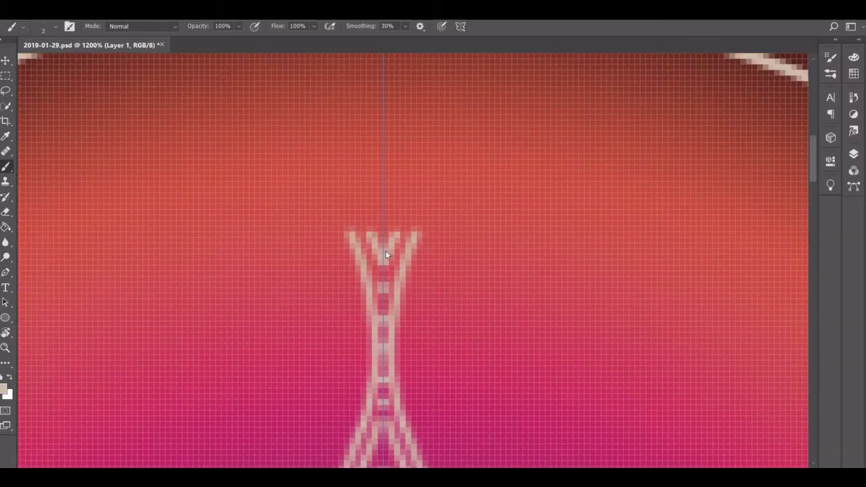
mouse_move(516, 338)
left_mouse_down()
mouse_move(385, 211)
mouse_move(514, 312)
mouse_move(460, 246)
mouse_move(389, 208)
mouse_move(544, 175)
mouse_move(532, 141)
mouse_move(462, 131)
mouse_move(393, 174)
mouse_move(543, 188)
mouse_move(479, 178)
mouse_move(411, 199)
mouse_move(464, 178)
mouse_move(524, 179)
left_mouse_up()
mouse_move(425, 276)
left_mouse_down()
mouse_move(406, 257)
mouse_move(421, 285)
mouse_move(406, 251)
left_mouse_up()
Step: Try erasing small spots in the fronds with a 1 px Eraser, then undo the erasing
key("e")
left_click(56, 26)
type("1")
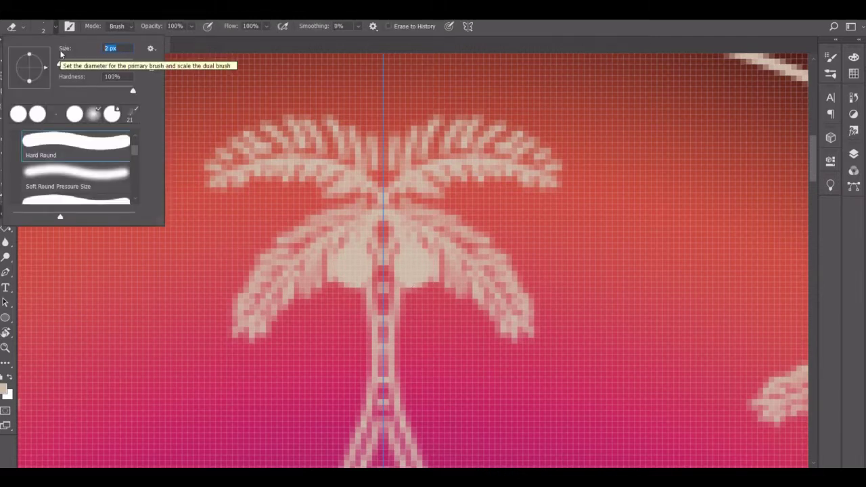
key("Return")
left_click_drag(421, 262, 424, 257)
left_click(414, 275)
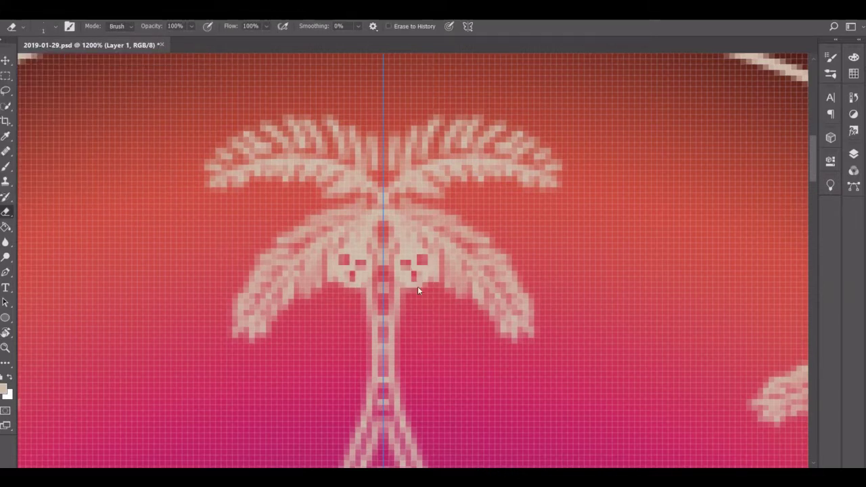
key("ctrl+z")
key("ctrl+z")
key("ctrl+z")
key("ctrl+z")
Step: With the Brush, add an extra row of fronds and large dots beside the trunk base
key("b")
scroll(417, 286, "up", 2)
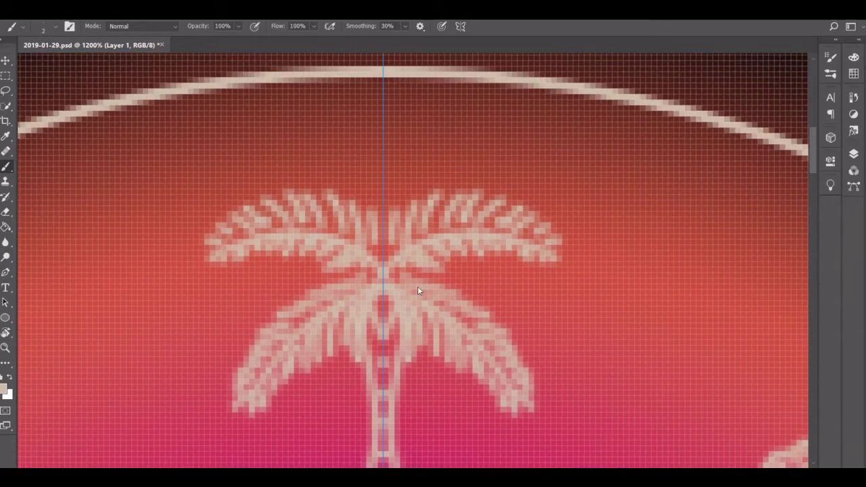
mouse_move(506, 292)
left_mouse_down()
mouse_move(414, 275)
mouse_move(501, 284)
mouse_move(448, 272)
left_mouse_up()
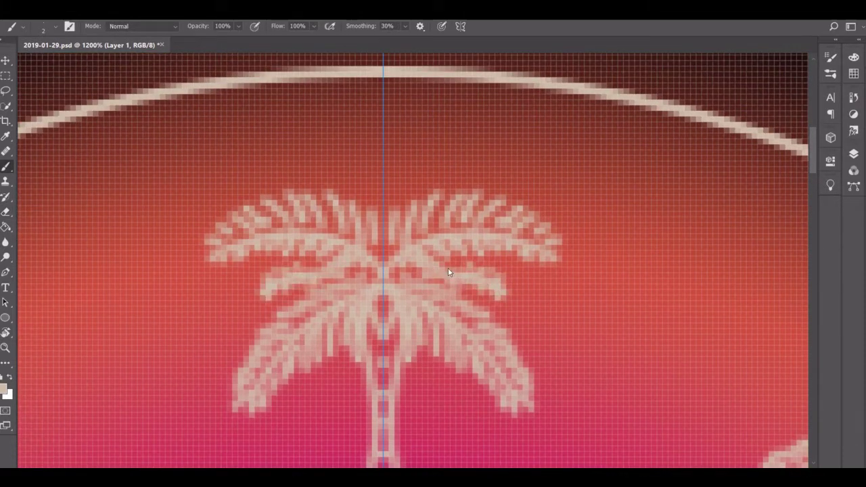
scroll(455, 273, "up", 2)
scroll(455, 273, "down", 7)
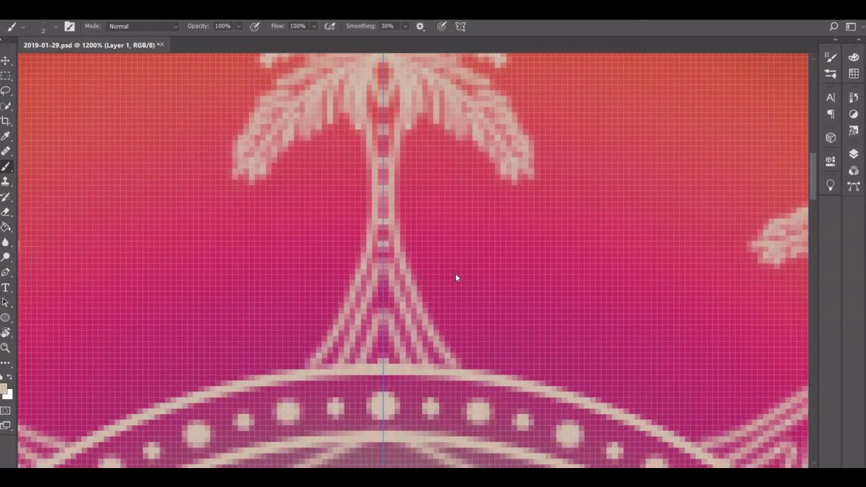
left_click(493, 332)
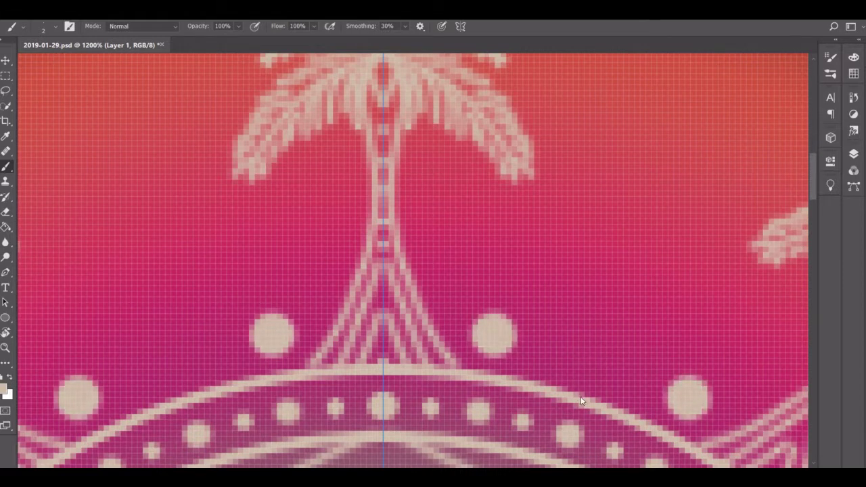
Step: Draw curved vines on both sides of the palm, topped with large and small spirals
mouse_move(580, 401)
left_mouse_down()
mouse_move(578, 288)
mouse_move(513, 245)
left_mouse_up()
left_click_drag(642, 338, 683, 294)
scroll(561, 258, "up", 3)
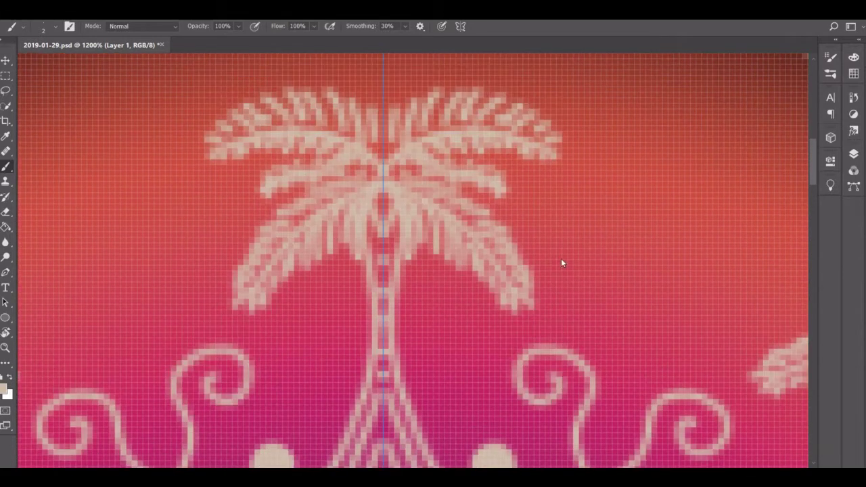
left_click_drag(593, 389, 660, 128)
scroll(659, 129, "up", 3)
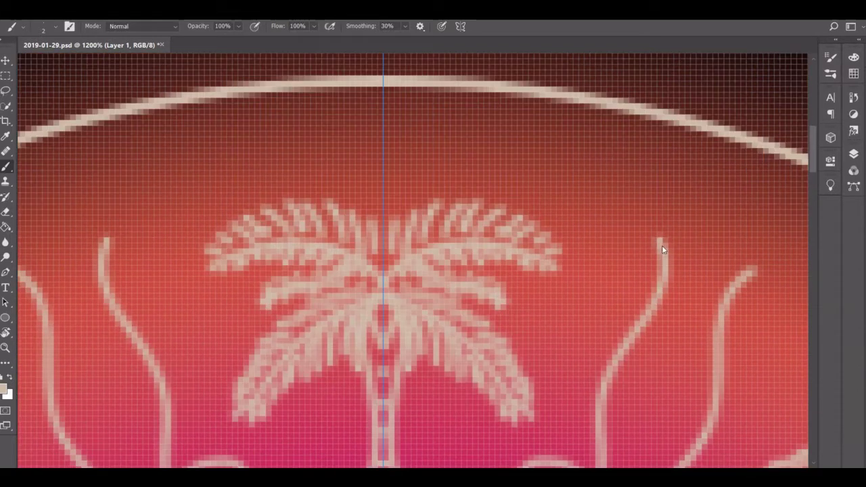
mouse_move(662, 250)
left_mouse_down()
mouse_move(634, 149)
mouse_move(612, 186)
left_mouse_up()
left_click_drag(662, 217, 685, 196)
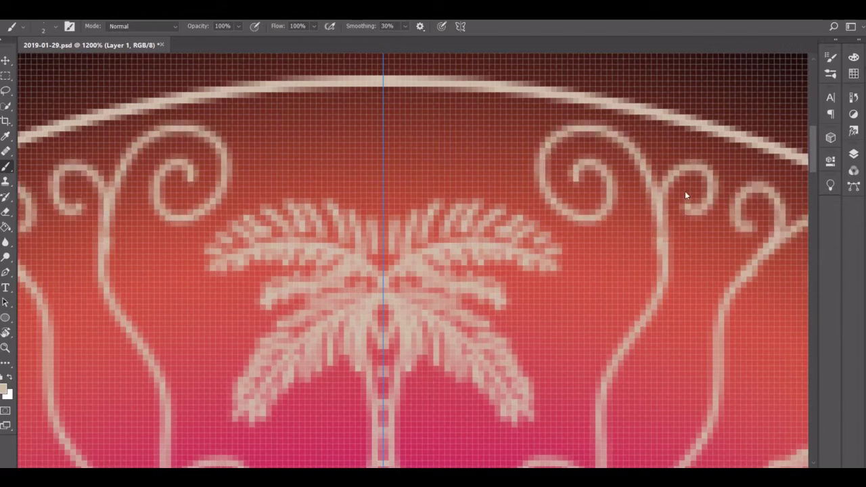
left_click_drag(703, 413, 679, 351)
mouse_move(630, 377)
left_mouse_down()
mouse_move(583, 290)
mouse_move(598, 332)
mouse_move(598, 218)
mouse_move(620, 181)
left_mouse_up()
scroll(598, 332, "down", 3)
Step: Add a tall loop and extra curls to the vines
left_click_drag(648, 389, 670, 324)
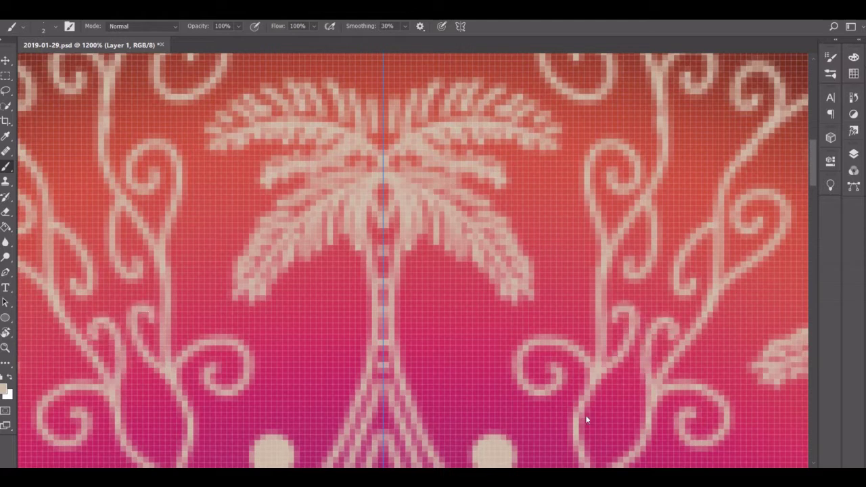
left_click_drag(586, 419, 596, 443)
scroll(614, 392, "down", 3)
left_click_drag(597, 380, 629, 371)
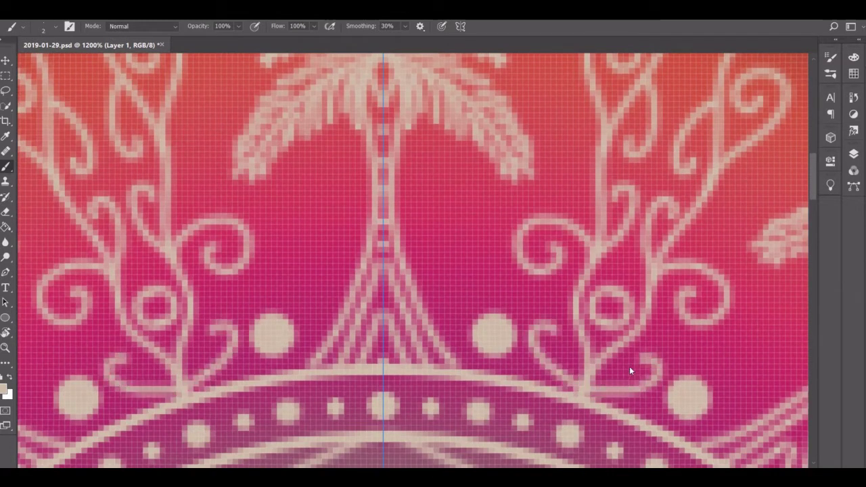
Step: Draw a thick hooked arc above the palm crown
scroll(630, 369, "up", 2)
scroll(632, 371, "up", 5)
mouse_move(478, 159)
left_mouse_down()
mouse_move(441, 156)
mouse_move(391, 209)
left_mouse_up()
mouse_move(494, 181)
left_mouse_down()
mouse_move(465, 158)
mouse_move(369, 197)
left_mouse_up()
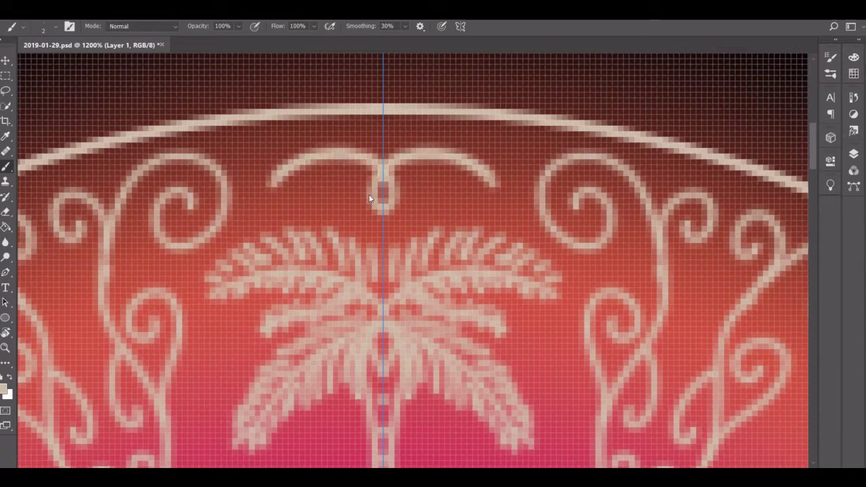
Step: Undo the hooked arc and repaint it as mirrored curves meeting in a small centre loop
key("e")
key("b")
key("ctrl+alt+z")
key("ctrl+alt+z")
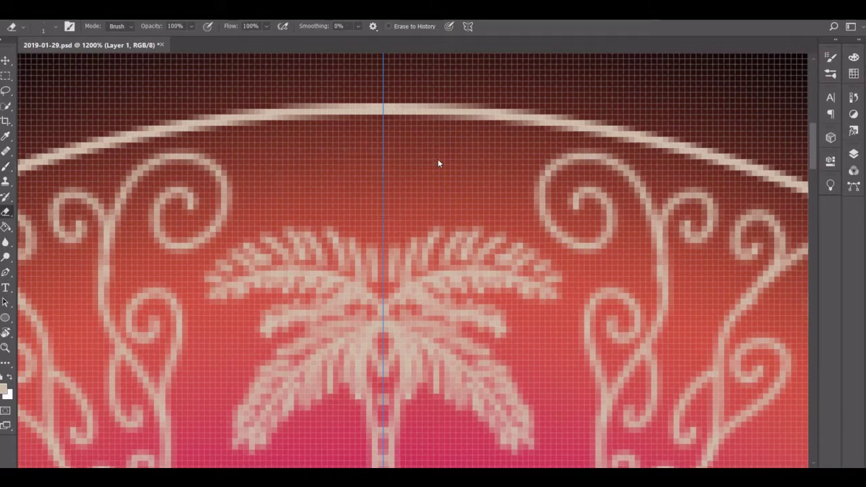
key("ctrl+alt+z")
left_click_drag(482, 179, 381, 165)
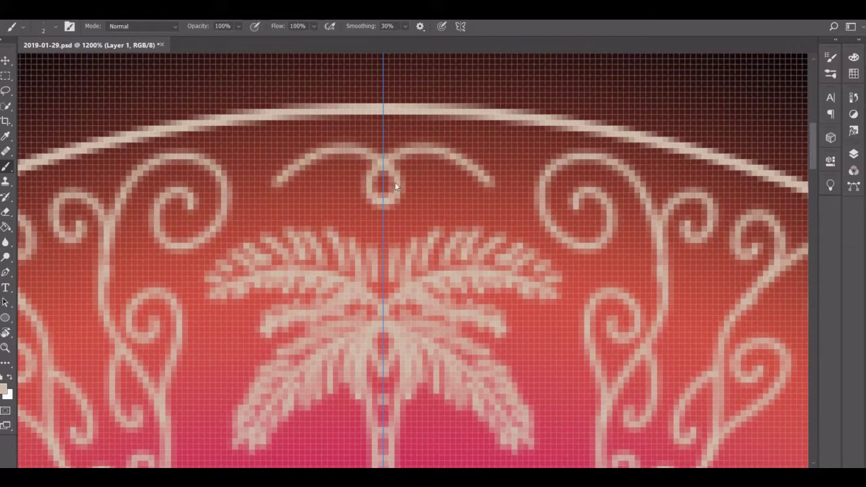
scroll(290, 173, "up", 3)
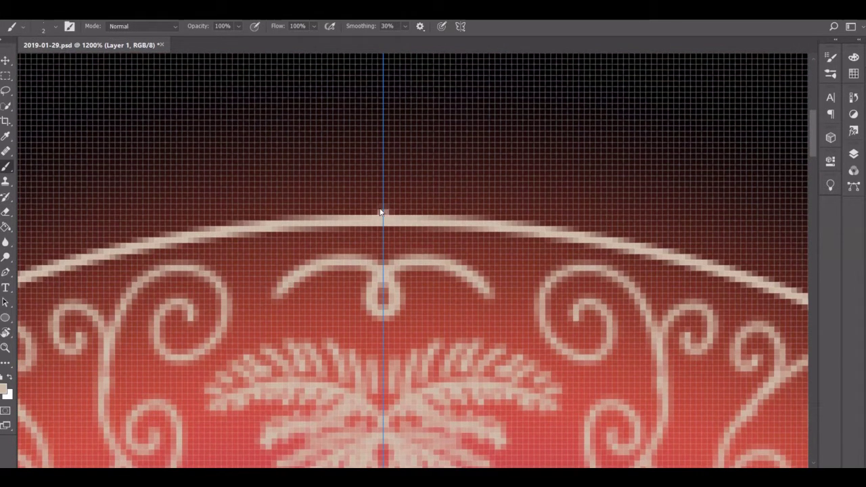
Step: Paint scallop arches along the outer ring, redoing them until the centre arches sit right
mouse_move(380, 213)
left_mouse_down()
mouse_move(451, 225)
mouse_move(493, 188)
left_mouse_up()
key("ctrl+alt+z")
mouse_move(384, 213)
left_mouse_down()
mouse_move(419, 182)
mouse_move(477, 190)
mouse_move(507, 223)
mouse_move(574, 203)
mouse_move(549, 224)
mouse_move(459, 190)
mouse_move(448, 215)
mouse_move(504, 221)
mouse_move(499, 193)
mouse_move(617, 223)
mouse_move(641, 210)
mouse_move(683, 233)
mouse_move(777, 261)
left_mouse_up()
key("ctrl+z")
key("ctrl+z")
key("ctrl+z")
mouse_move(720, 244)
left_mouse_down()
mouse_move(734, 263)
mouse_move(687, 219)
mouse_move(660, 250)
mouse_move(625, 193)
mouse_move(565, 232)
mouse_move(545, 190)
mouse_move(471, 198)
mouse_move(467, 220)
mouse_move(384, 215)
left_mouse_up()
key("ctrl+z")
key("ctrl+z")
key("ctrl+z")
key("ctrl+z")
left_click_drag(466, 215, 384, 215)
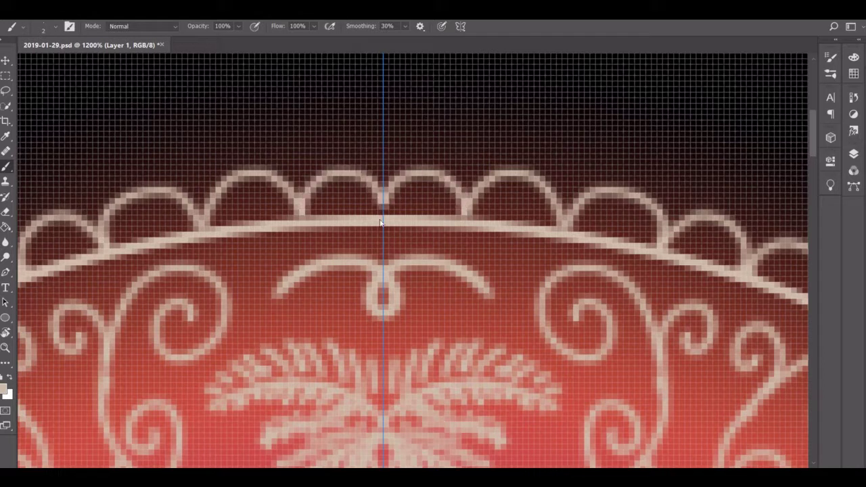
Step: Place a cream dot in each of the five scallop arches and fit the whole mandala on screen
left_click(421, 199)
left_click(511, 200)
left_click(615, 218)
left_click(708, 242)
left_click(794, 271)
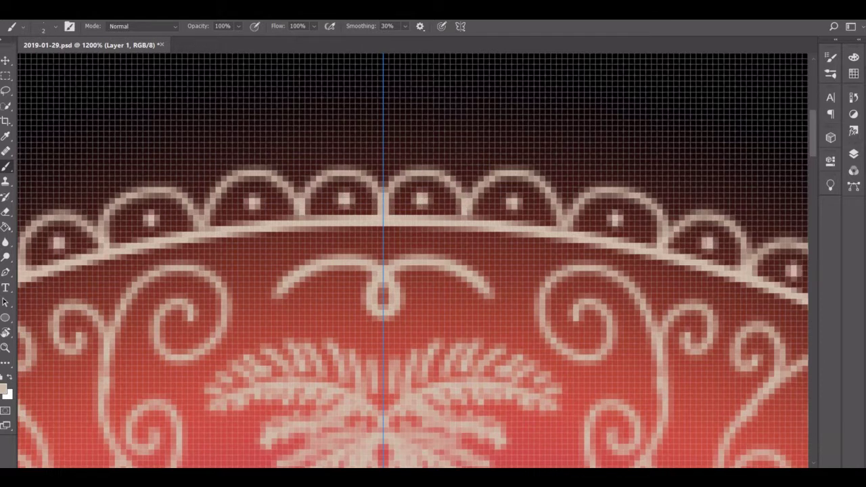
key("z")
left_click(319, 26)
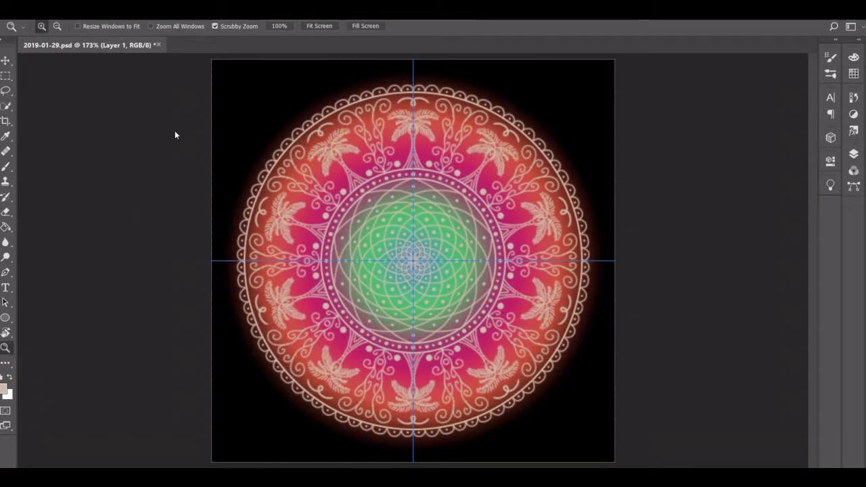